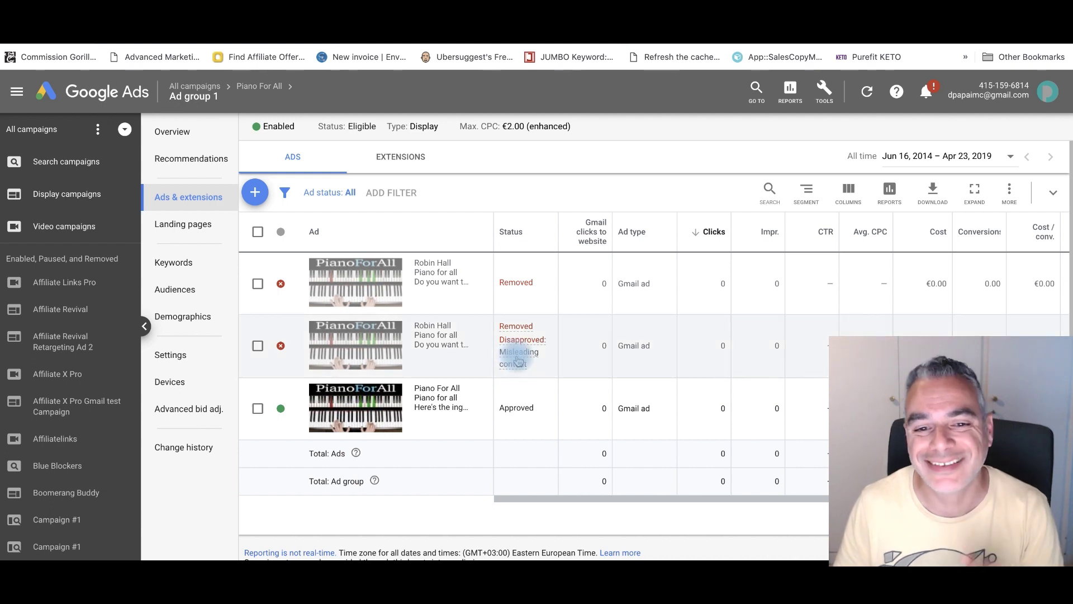
# Step: View the Misleading content disapproval on the second ad, then open that ad in Edit Gmail ad
pyautogui.click(519, 359)
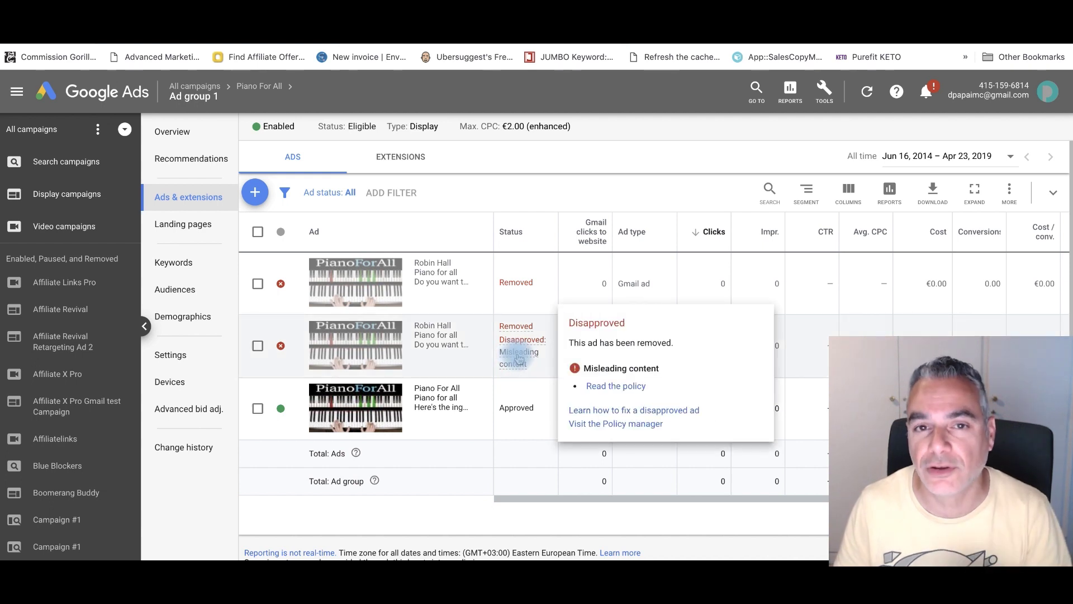
pyautogui.click(442, 343)
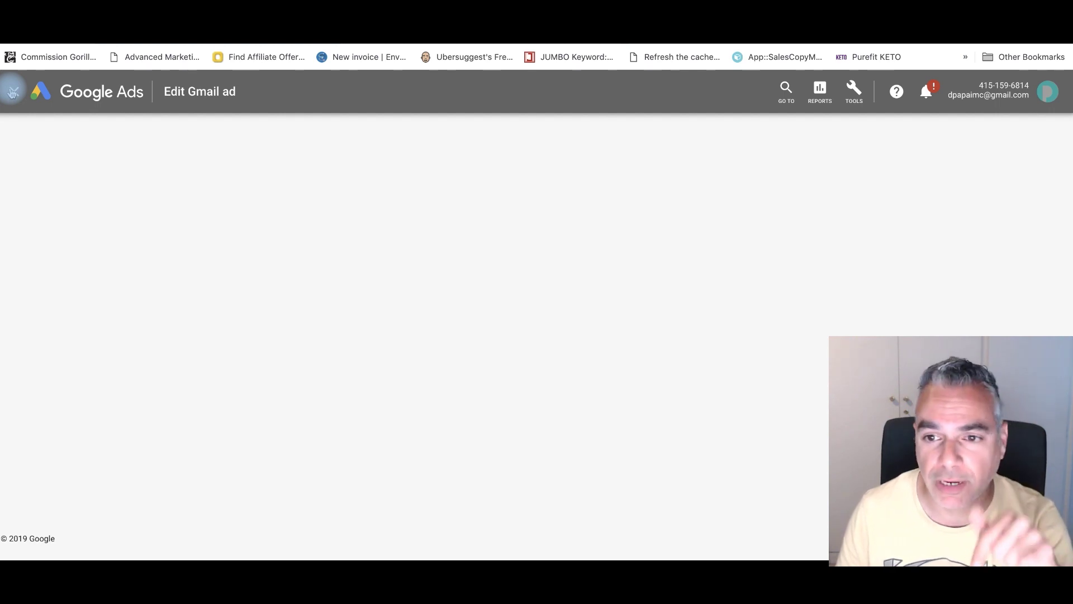
# Step: Switch to the approved Piano For All ad's editor and check its business name
pyautogui.click(13, 93)
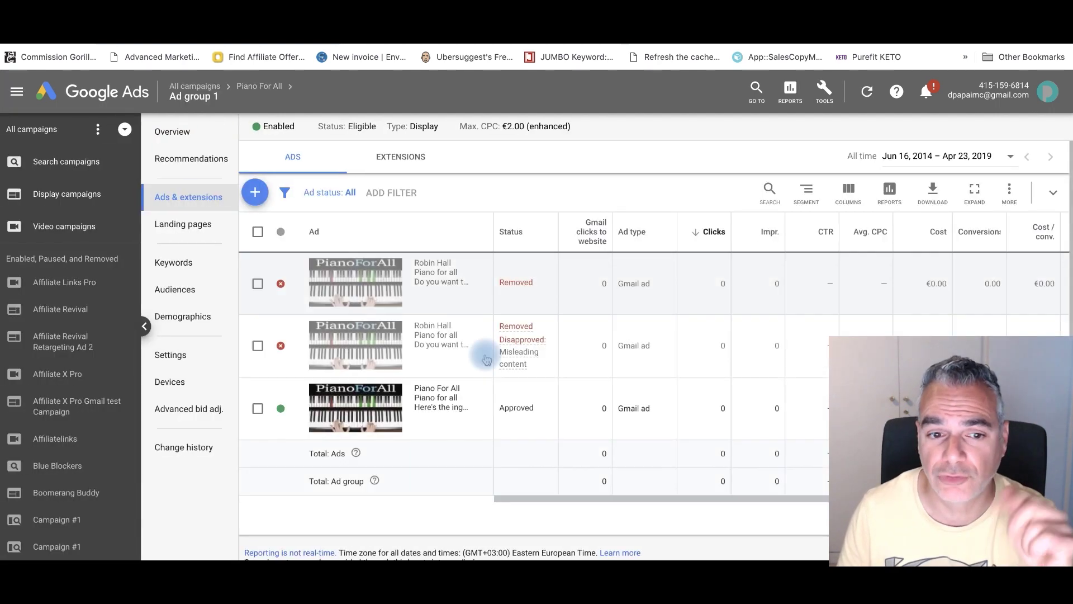
pyautogui.click(483, 410)
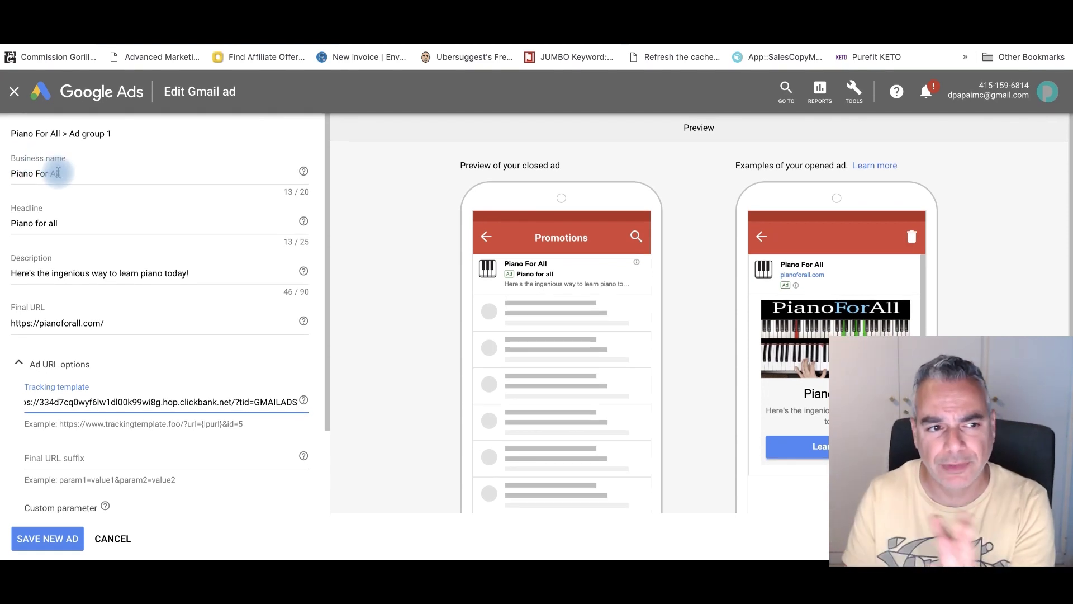
pyautogui.moveTo(67, 175); pyautogui.dragTo(12, 173)
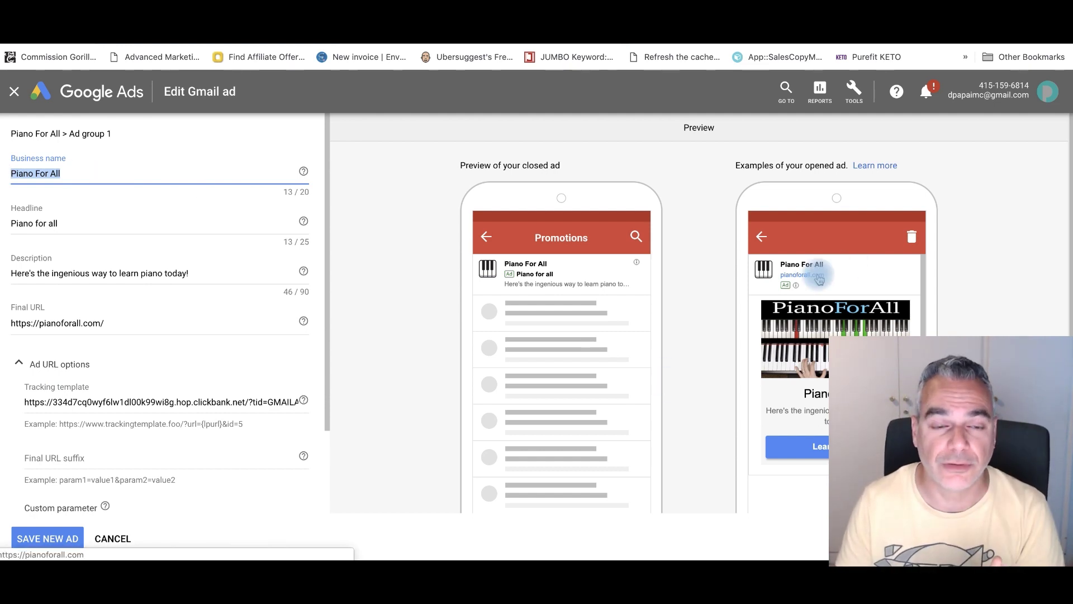
pyautogui.click(93, 175)
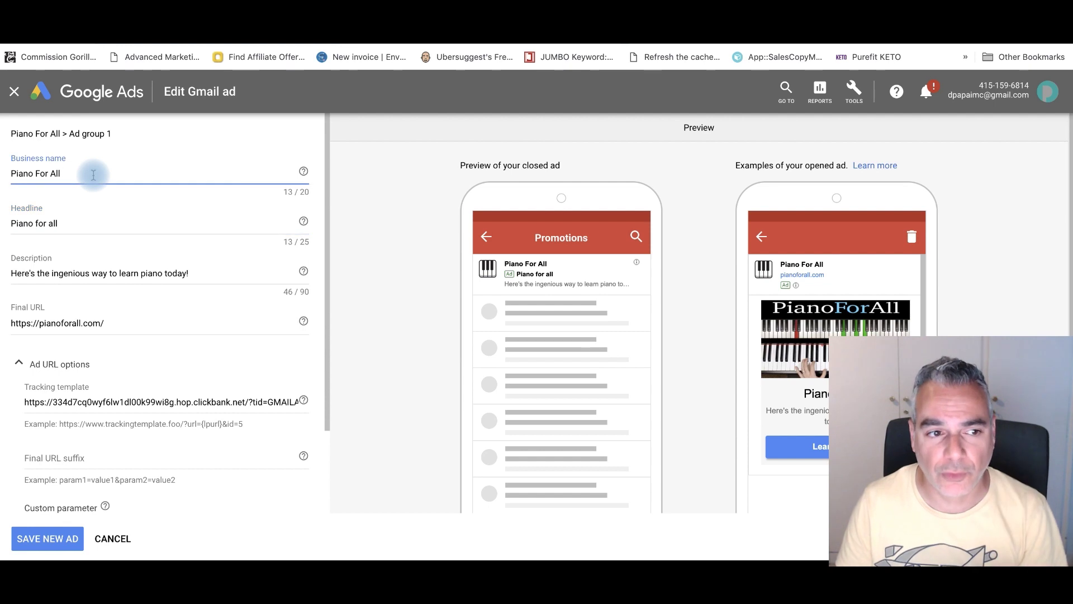
# Step: Review the ad's headline and description, then close the editor unsaved
pyautogui.click(75, 223)
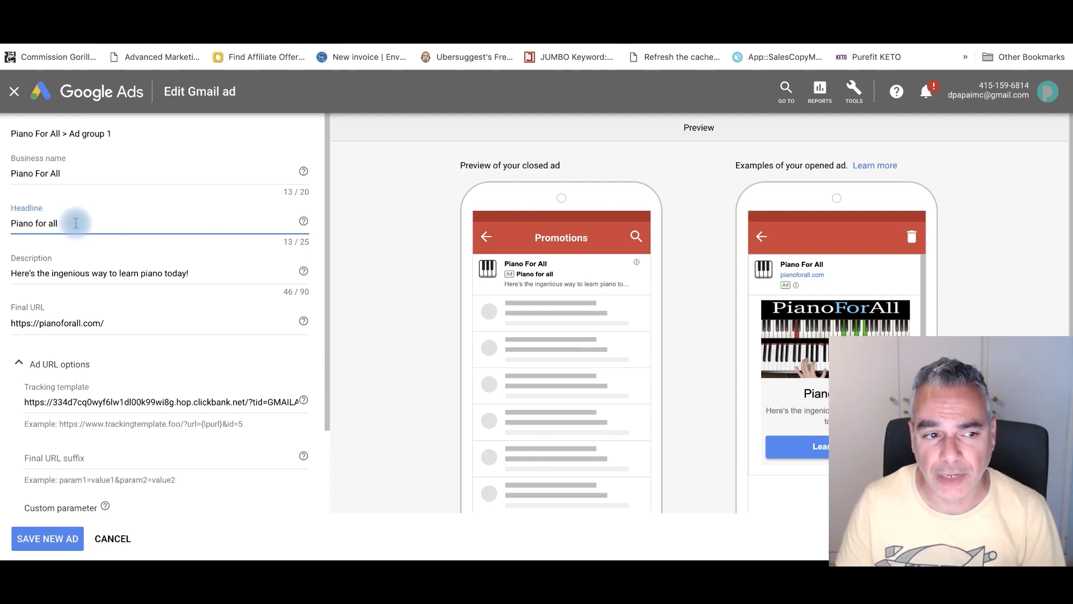
pyautogui.click(210, 272)
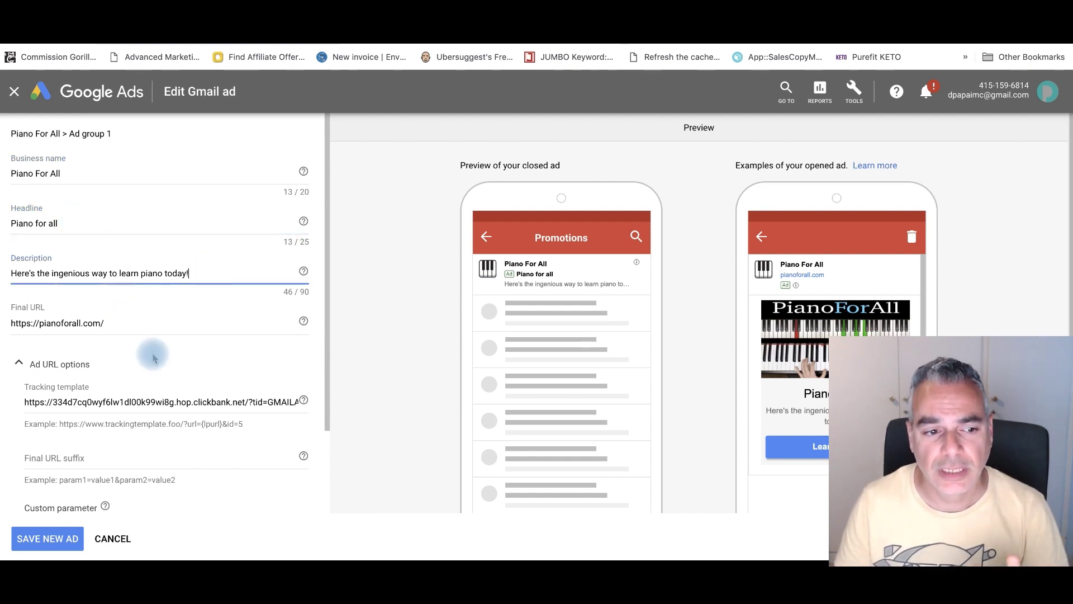
pyautogui.scroll(-3, 106, 479)
pyautogui.scroll(-5, 67, 492)
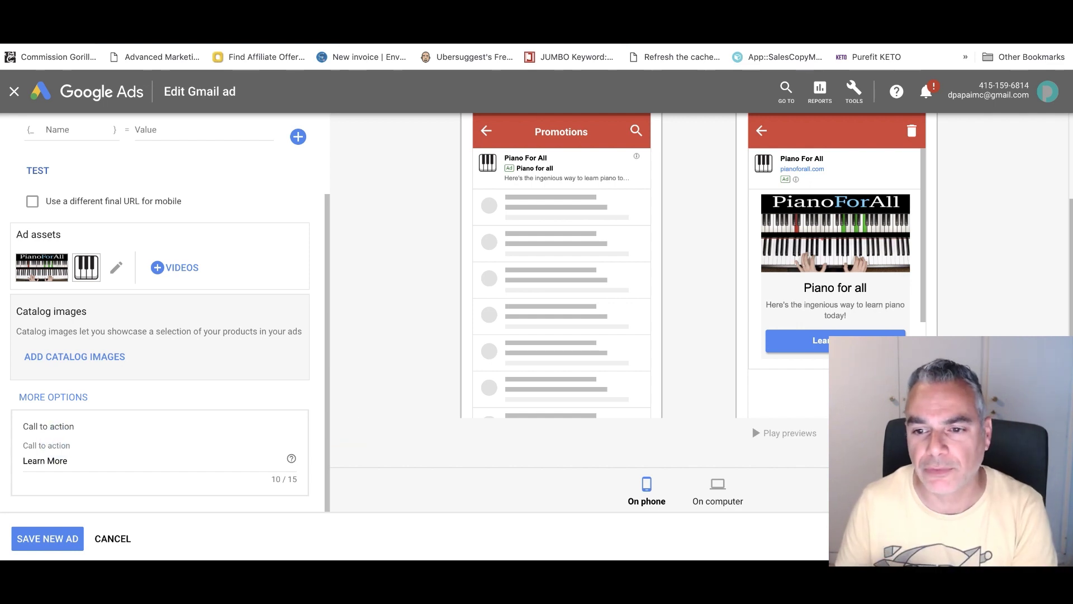
pyautogui.scroll(2, 676, 367)
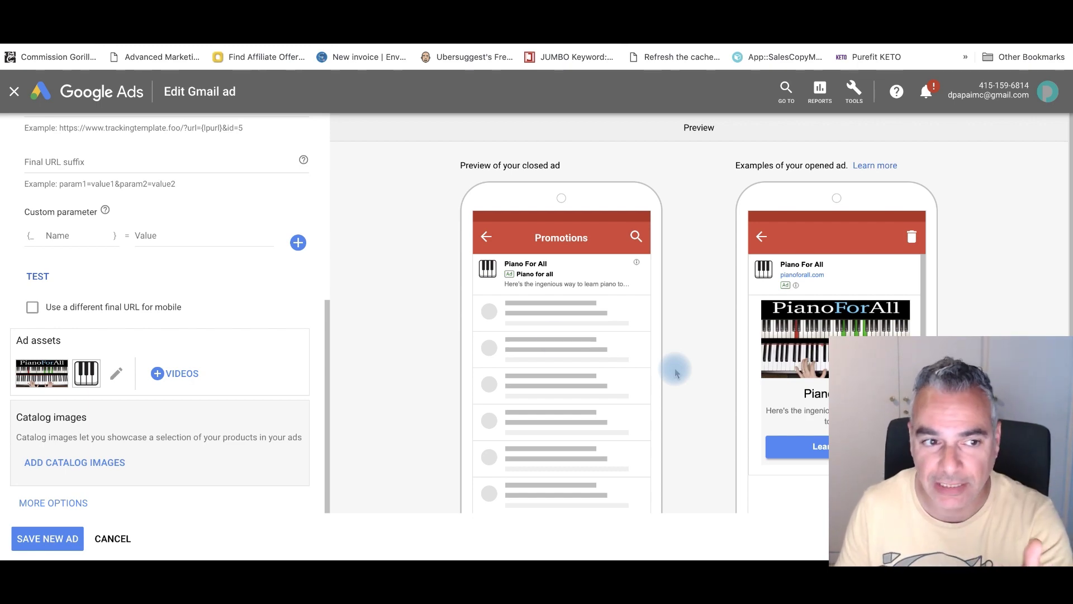
pyautogui.scroll(5, 246, 240)
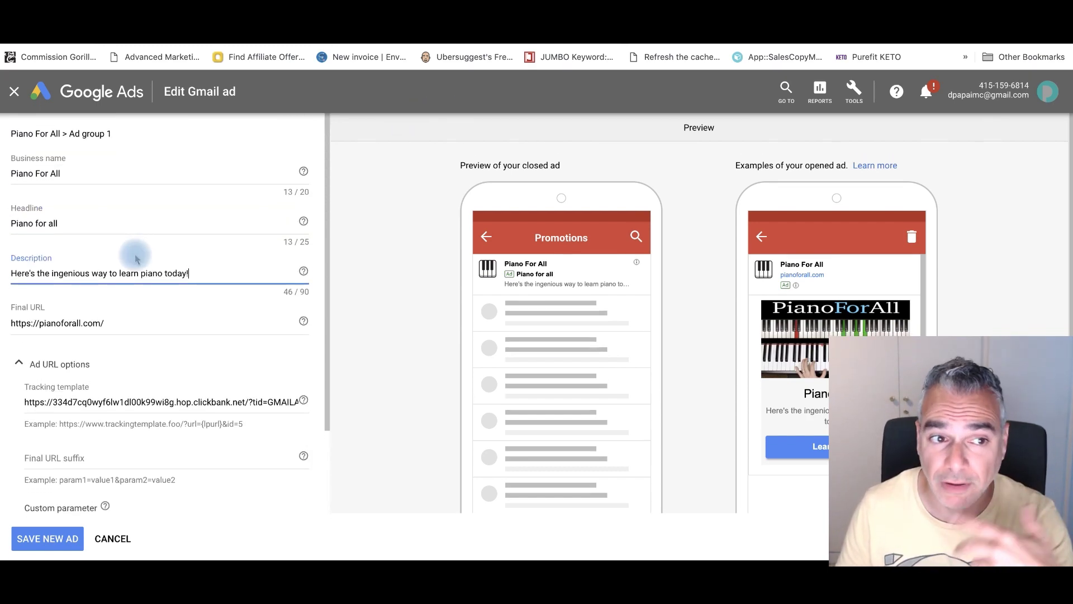
pyautogui.click(13, 91)
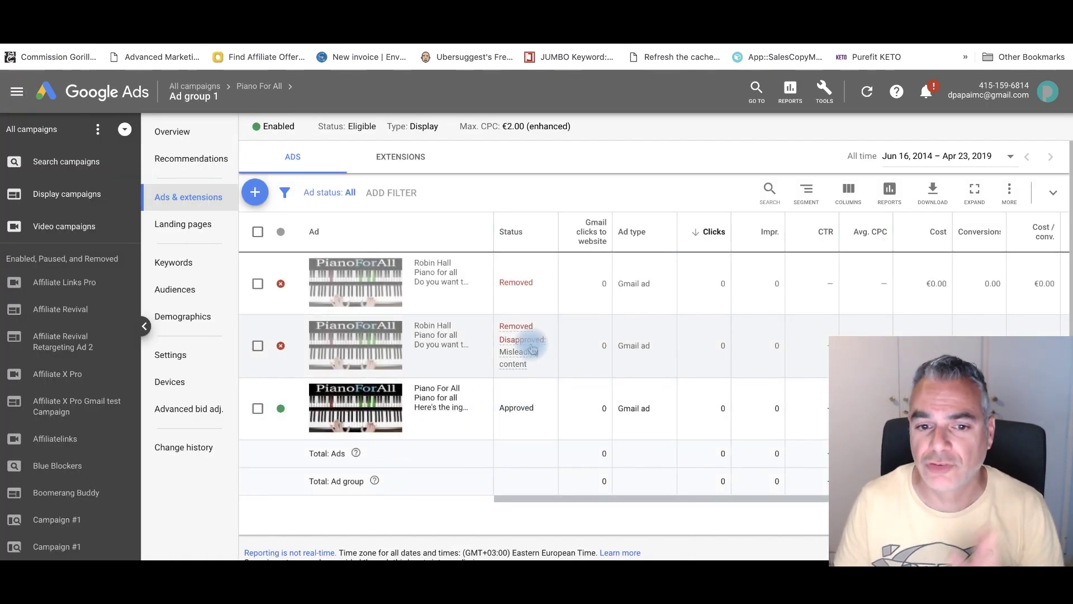
# Step: Open the Misleading content policy page from the disapproved ad's status card
pyautogui.moveTo(531, 359)
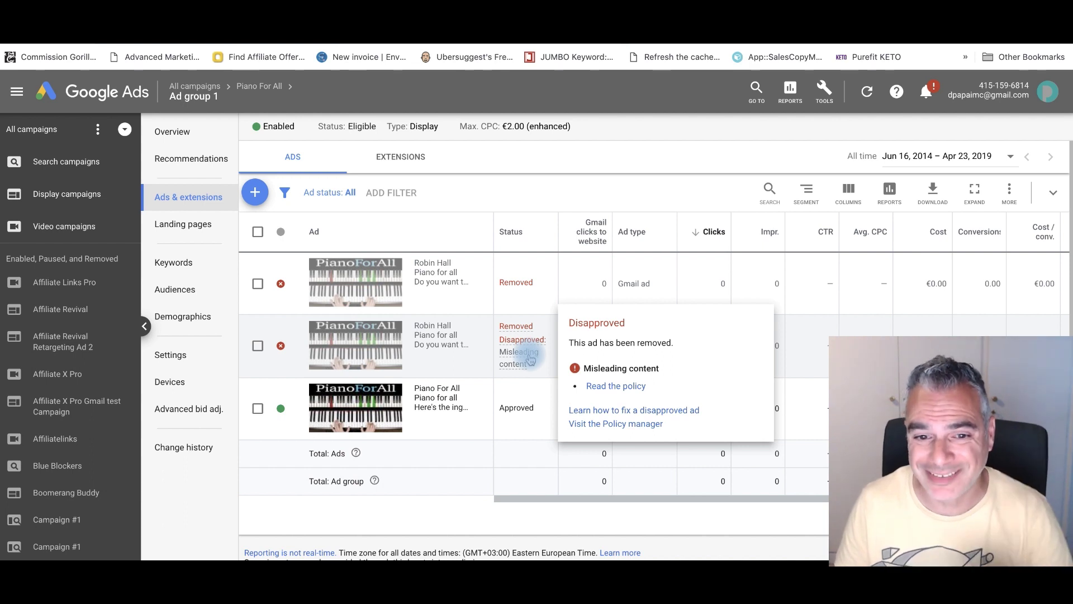
pyautogui.click(597, 392)
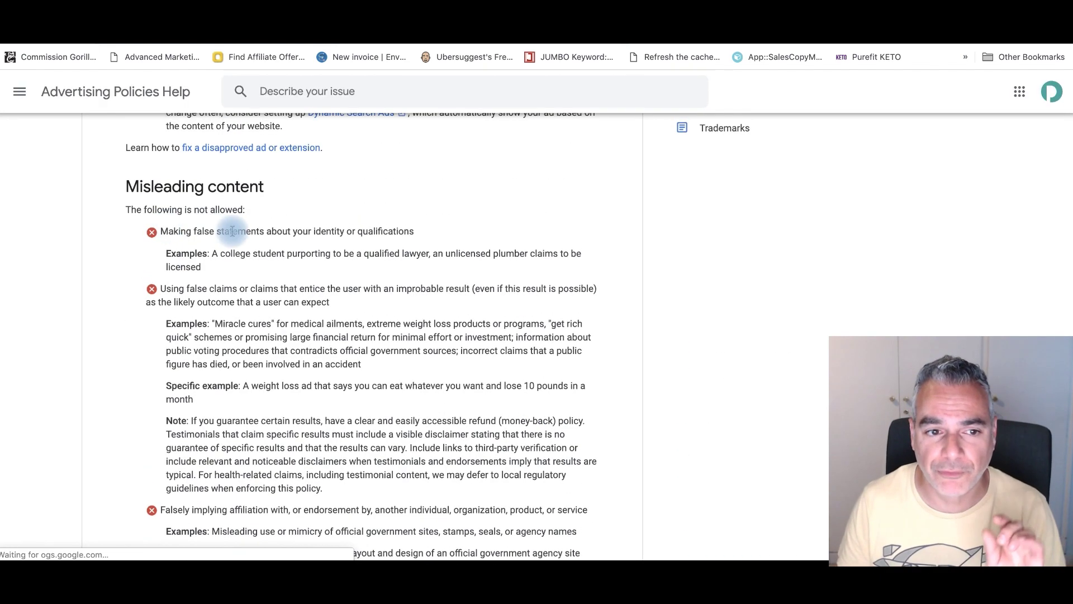
pyautogui.scroll(-2, 234, 231)
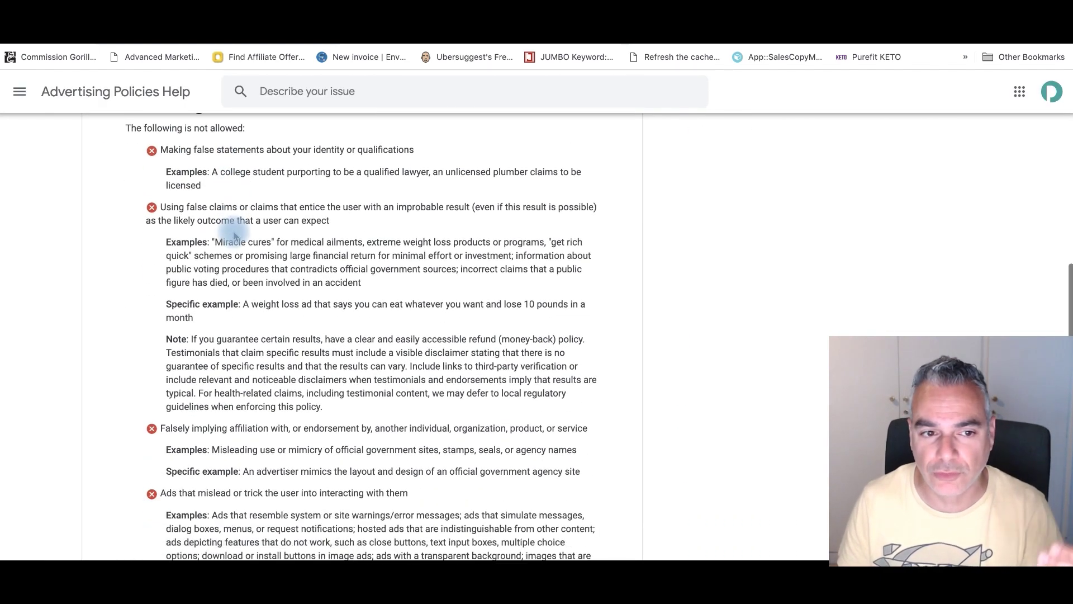
pyautogui.scroll(-3, 277, 344)
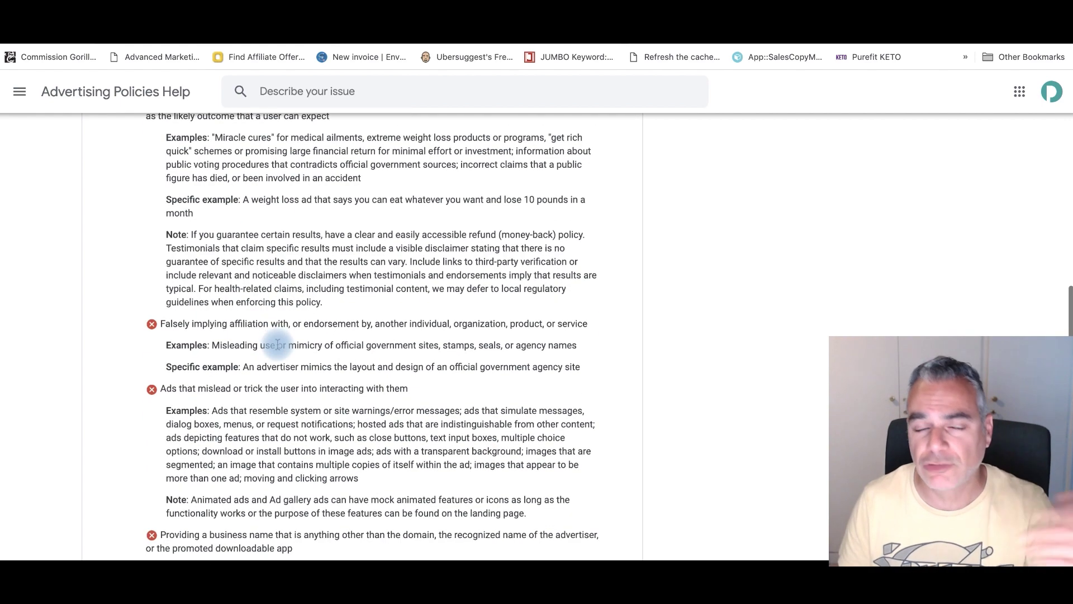
pyautogui.scroll(4, 277, 343)
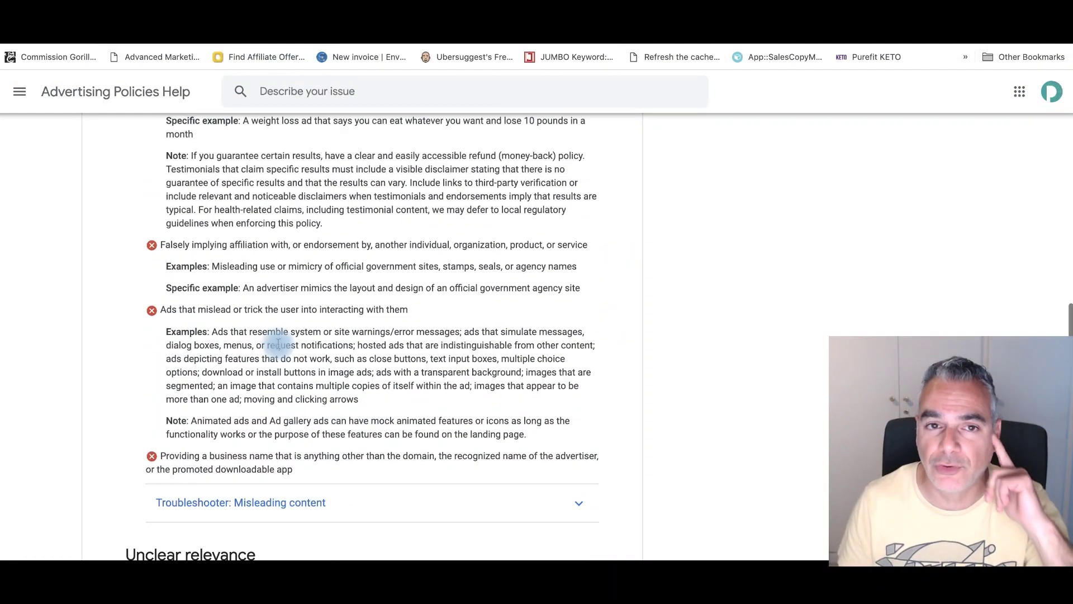
pyautogui.scroll(2, 277, 344)
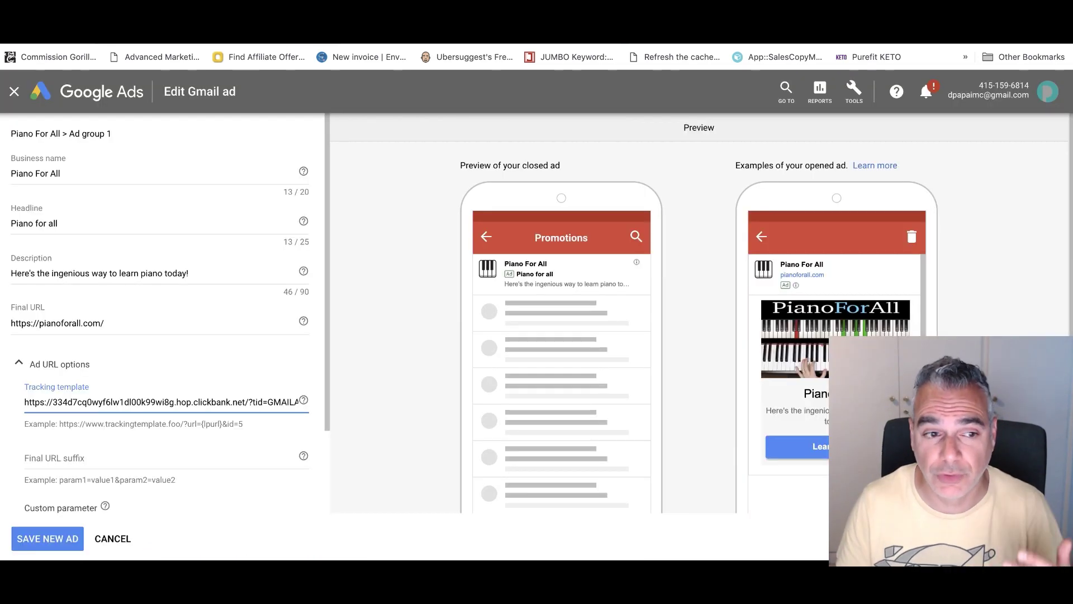
# Step: Look over the Piano For All edit form, then cancel it without saving
pyautogui.scroll(-3, 173, 263)
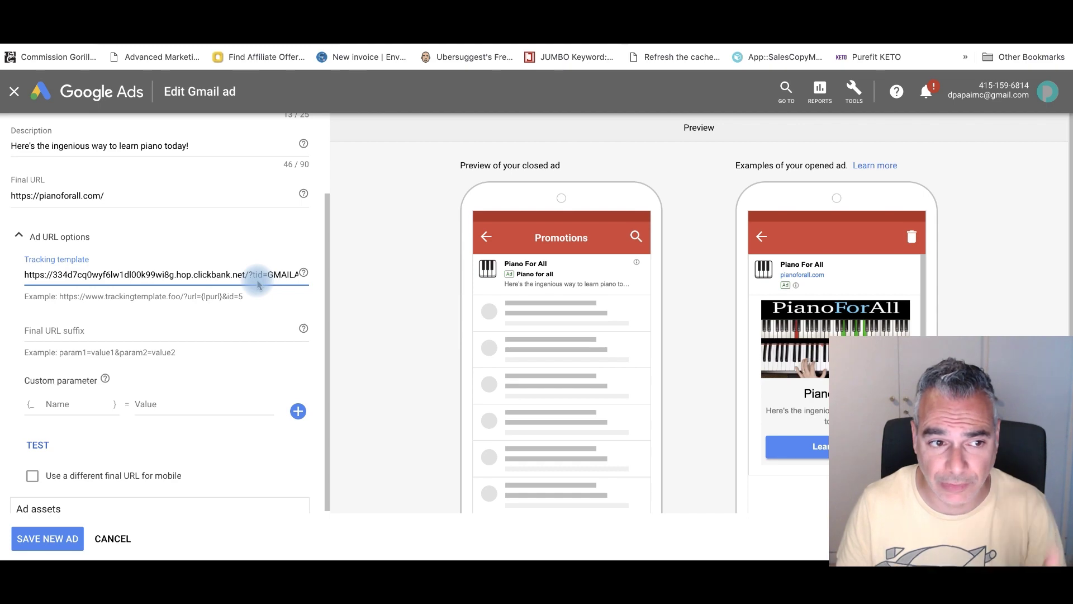
pyautogui.scroll(-6, 134, 213)
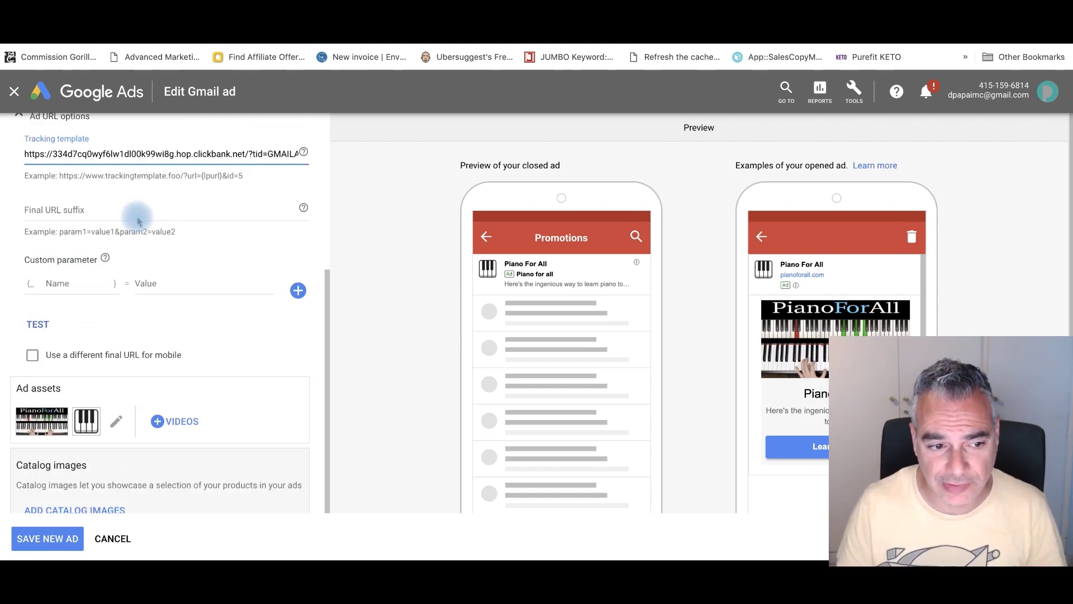
pyautogui.scroll(7, 186, 369)
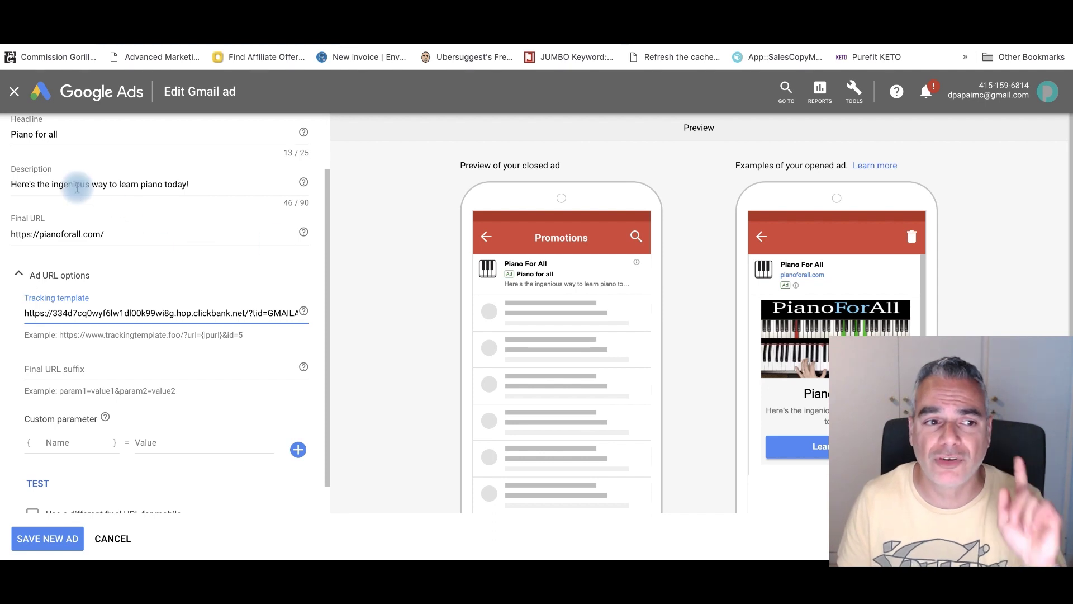
pyautogui.scroll(2, 72, 221)
pyautogui.scroll(1, 69, 227)
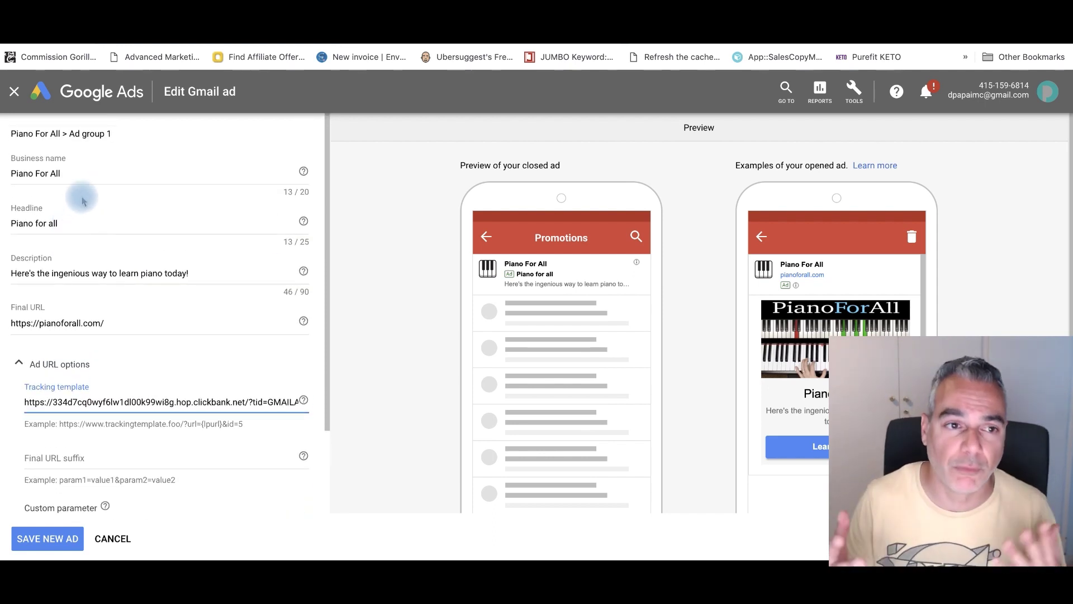
pyautogui.click(126, 536)
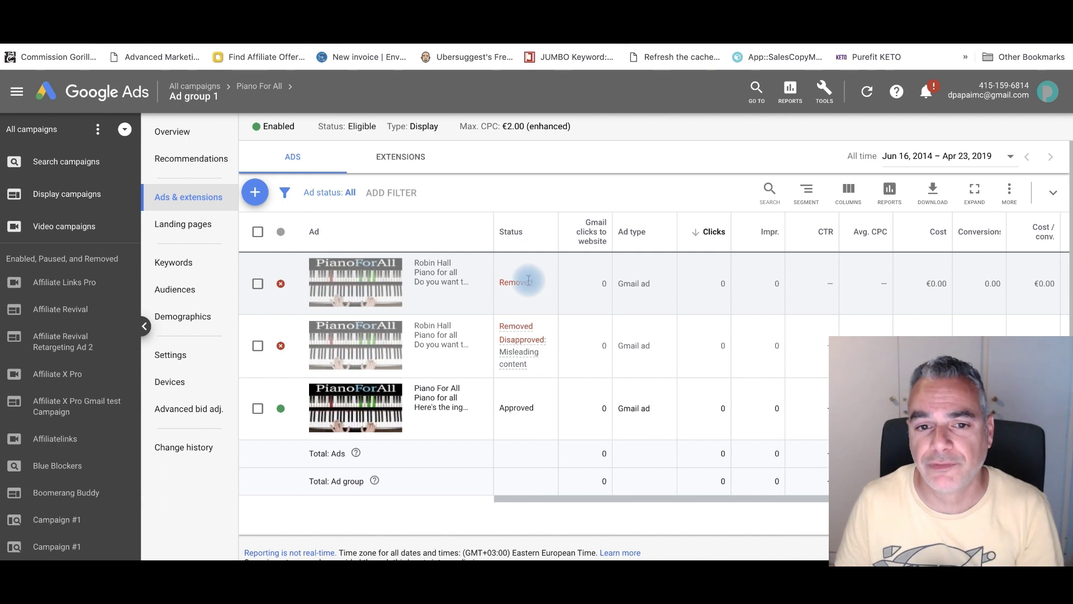
# Step: Go to the account-wide Search campaigns overview
pyautogui.moveTo(531, 287)
pyautogui.mouseDown()
pyautogui.moveTo(345, 282)
pyautogui.moveTo(522, 280)
pyautogui.mouseUp()
pyautogui.click(546, 285)
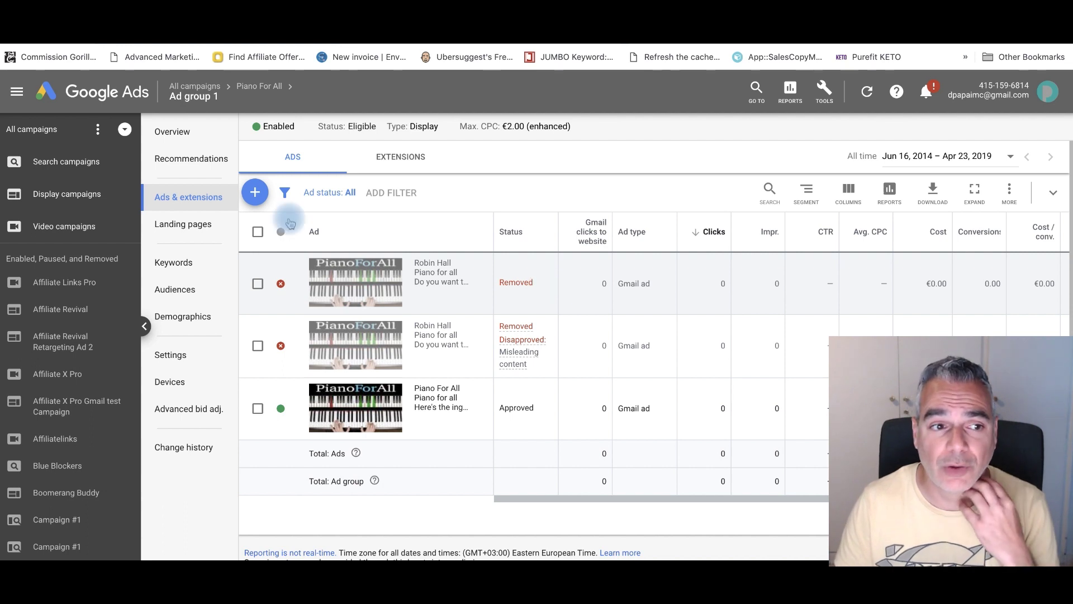
pyautogui.click(39, 130)
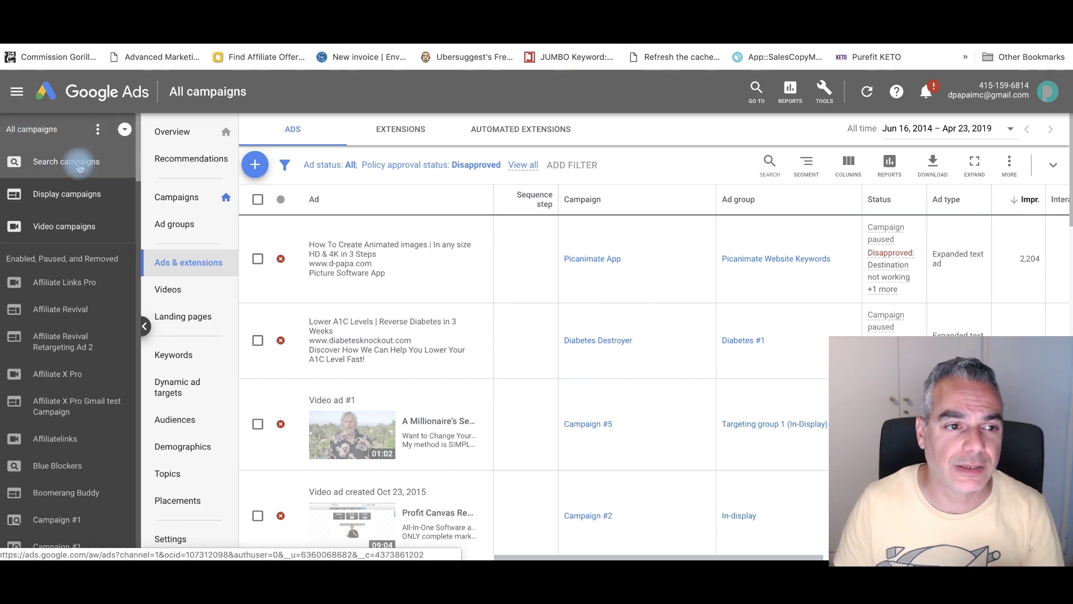
pyautogui.click(79, 163)
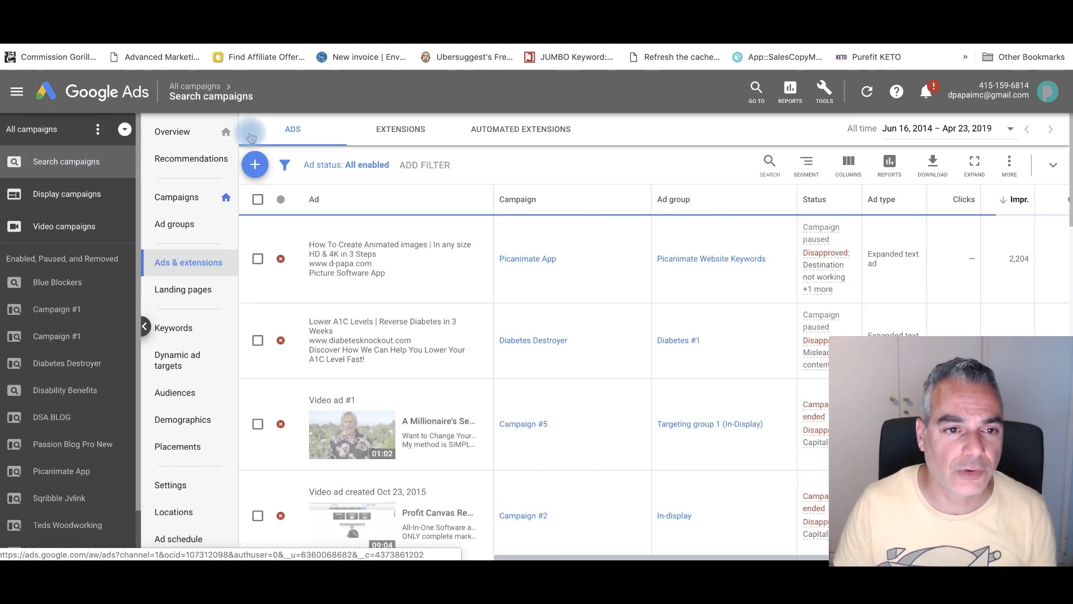
pyautogui.click(173, 133)
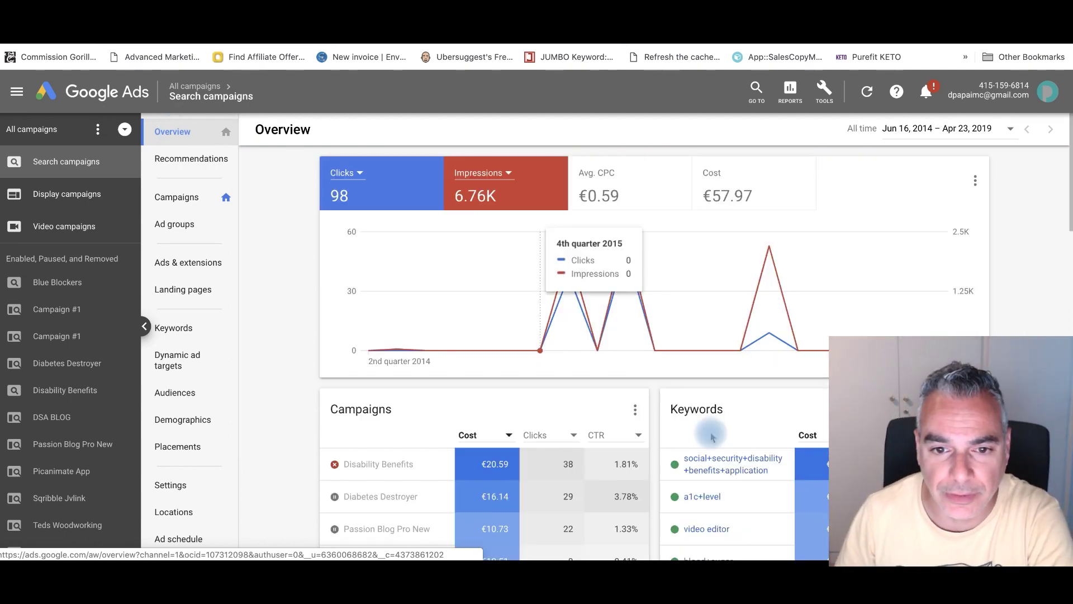
# Step: List the Search campaigns and filter them to enabled campaigns only
pyautogui.scroll(-10, 607, 386)
pyautogui.scroll(-12, 607, 390)
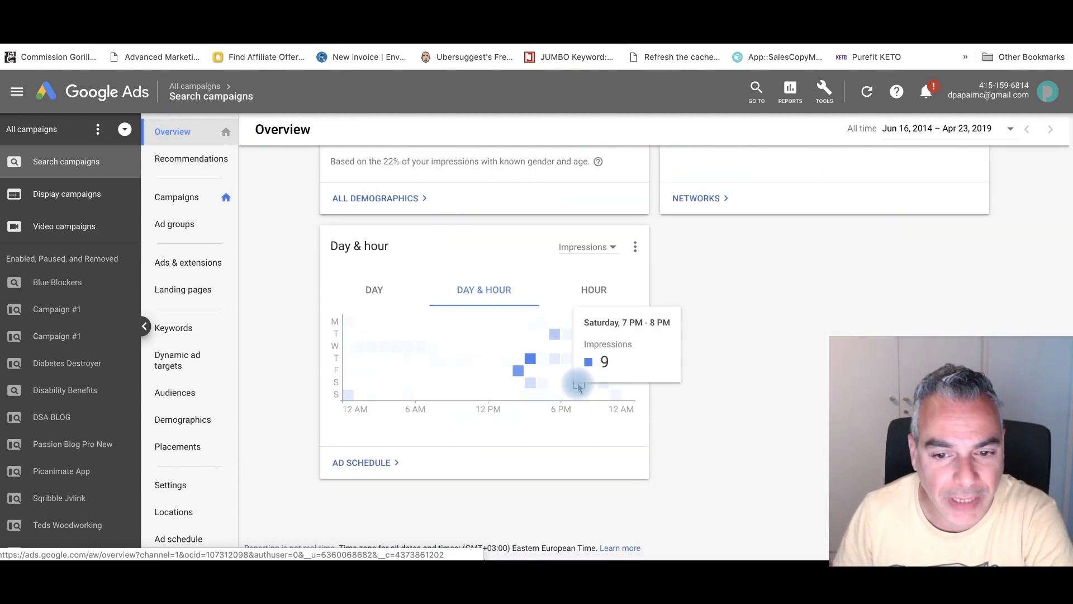
pyautogui.scroll(10, 576, 380)
pyautogui.click(165, 139)
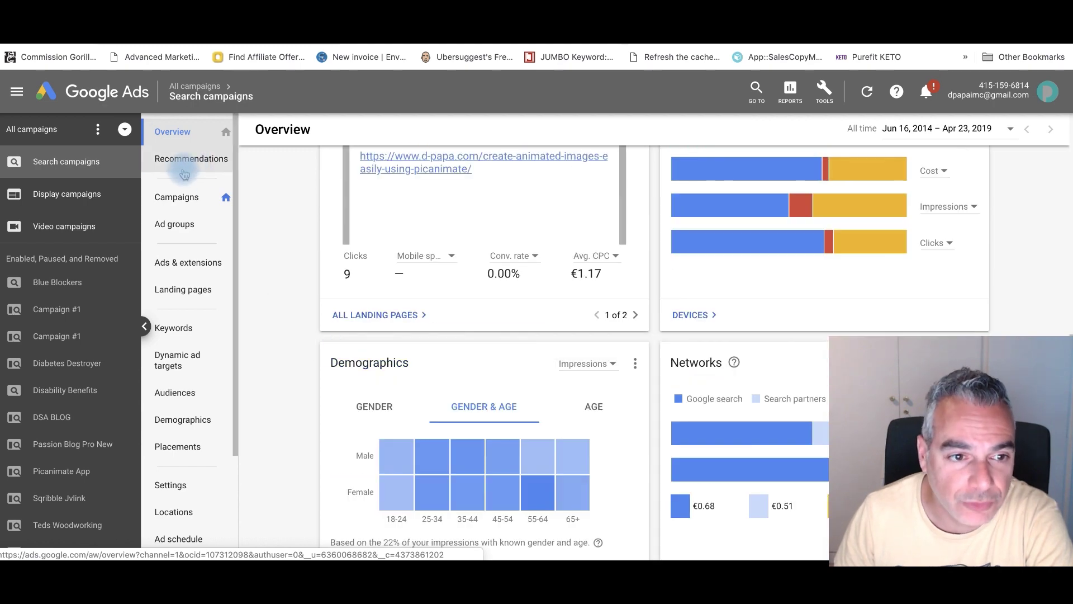
pyautogui.click(176, 196)
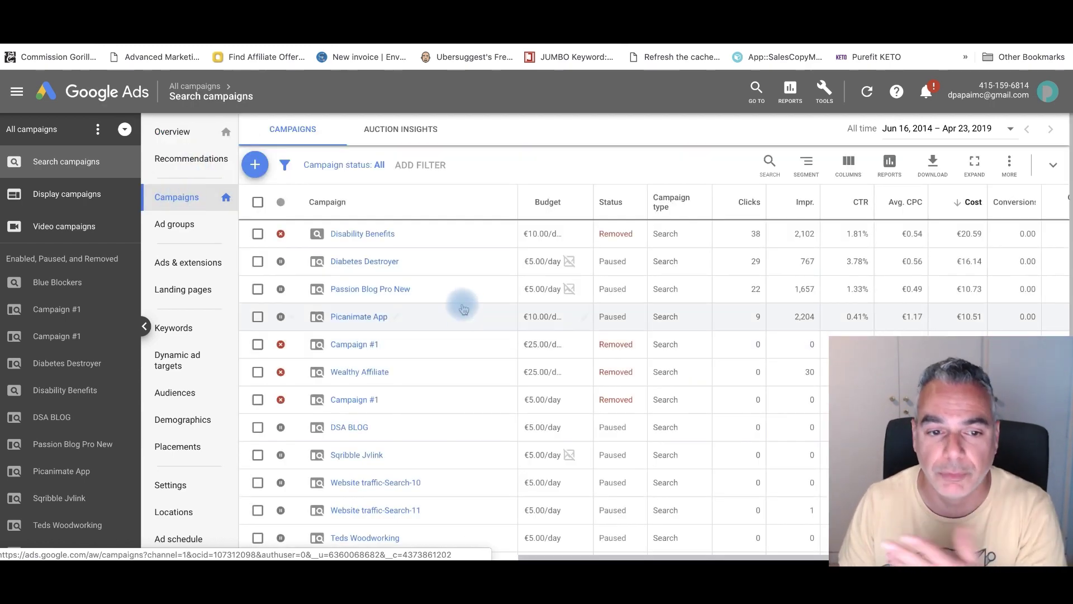
pyautogui.scroll(-4, 464, 313)
pyautogui.click(339, 136)
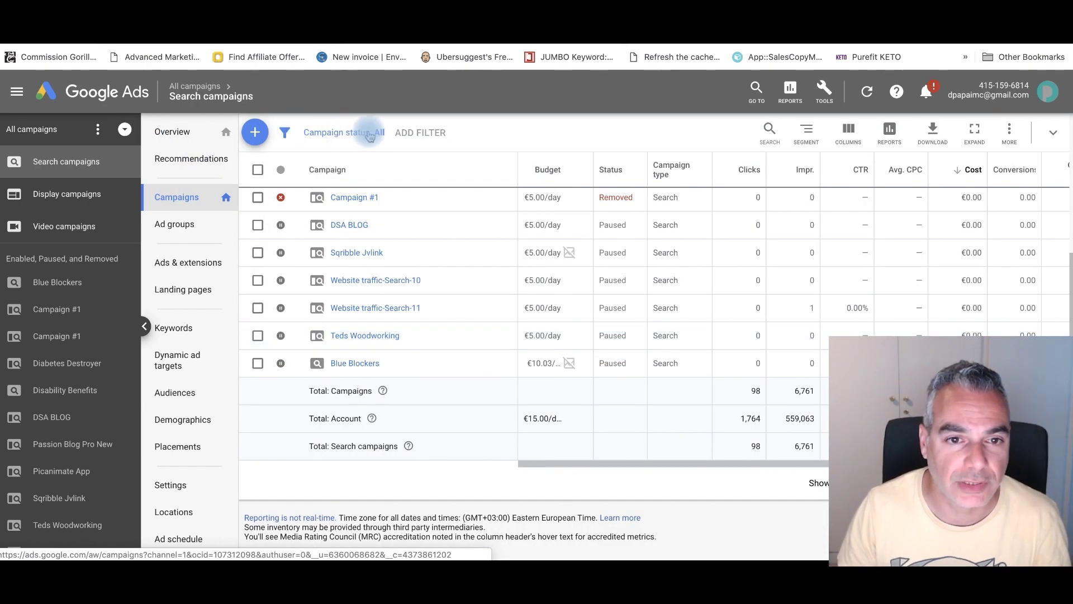
pyautogui.click(311, 199)
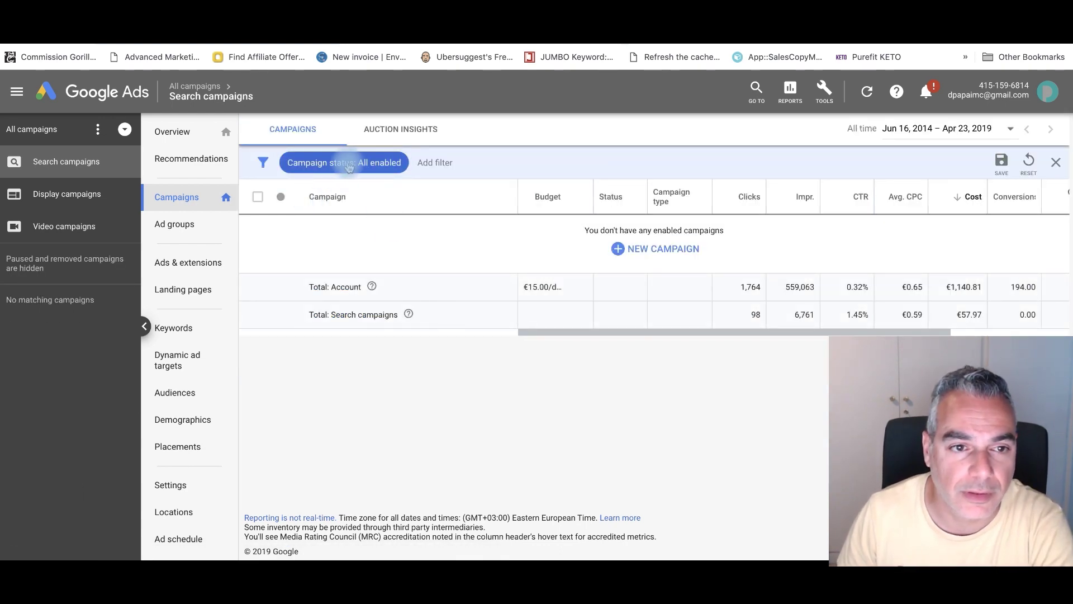
# Step: Open Ad group 1 of the PointRank Gmail Test campaign, then return to all-campaign ads
pyautogui.click(340, 178)
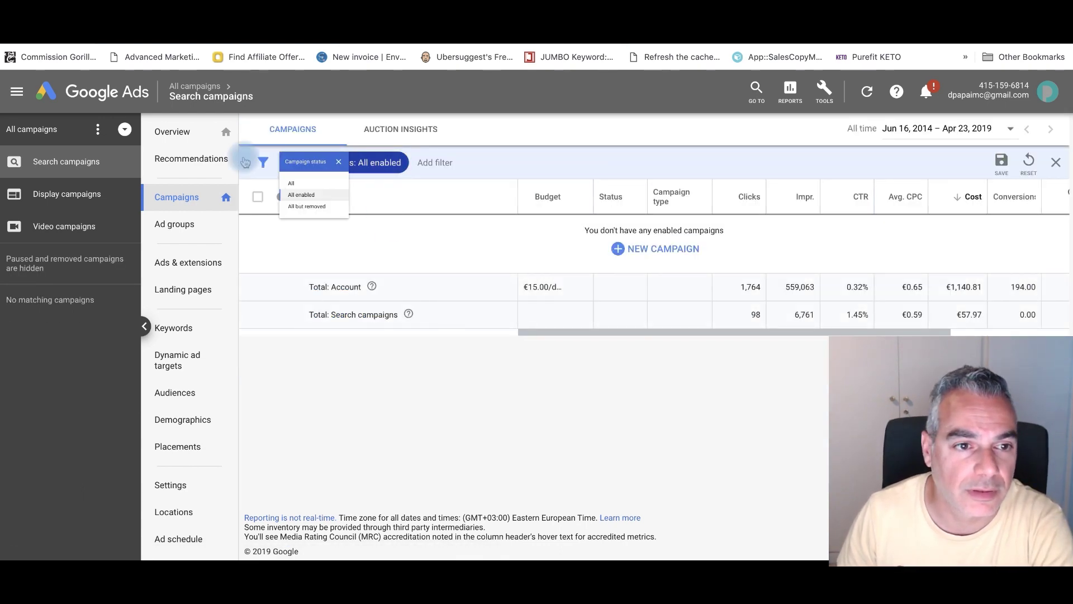
pyautogui.click(173, 223)
pyautogui.click(134, 85)
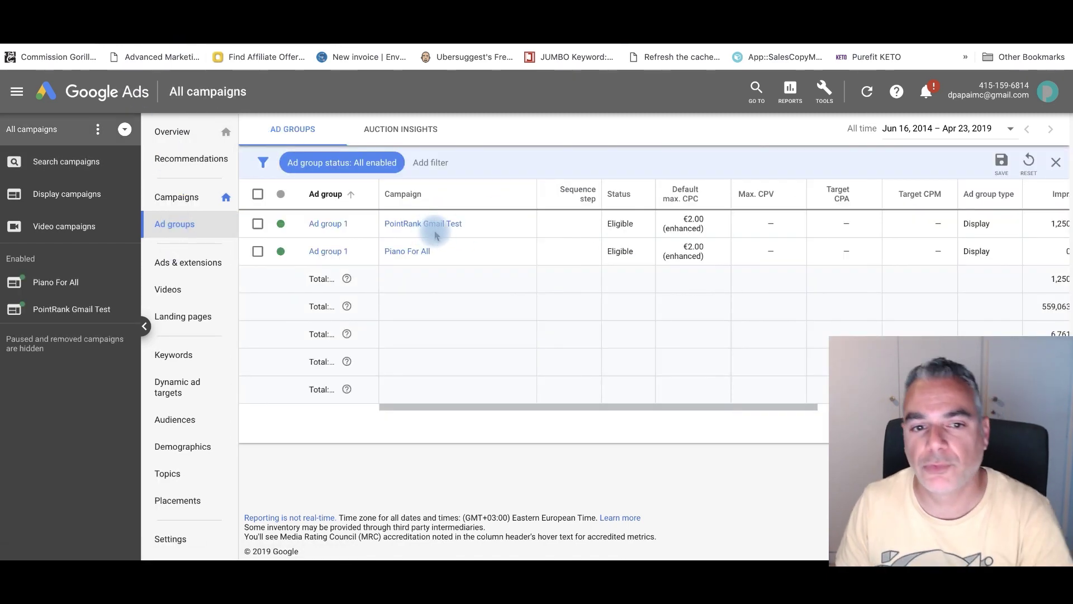
pyautogui.click(435, 225)
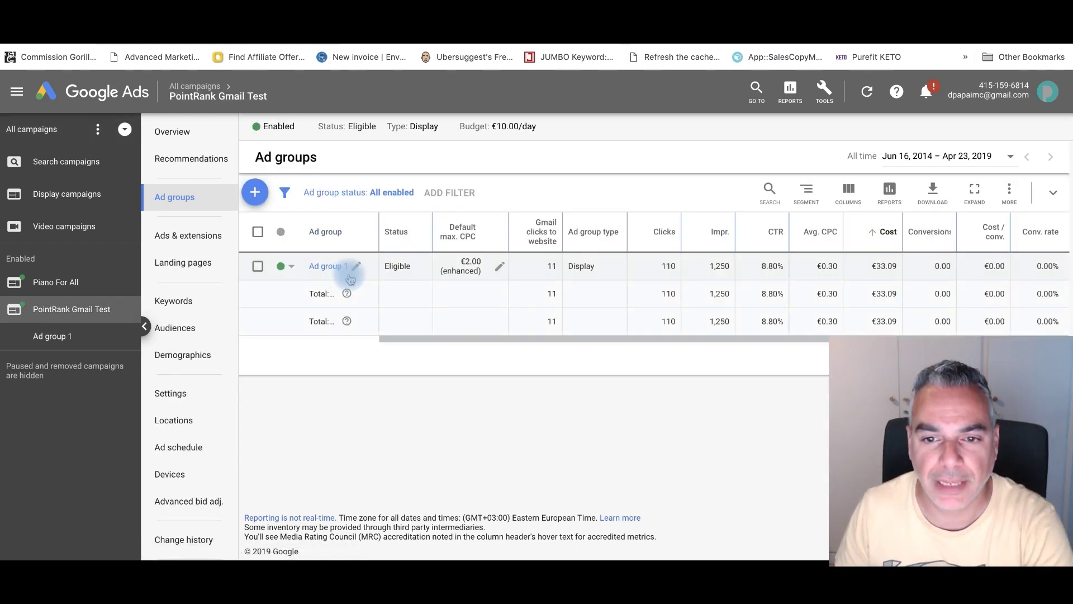
pyautogui.click(322, 267)
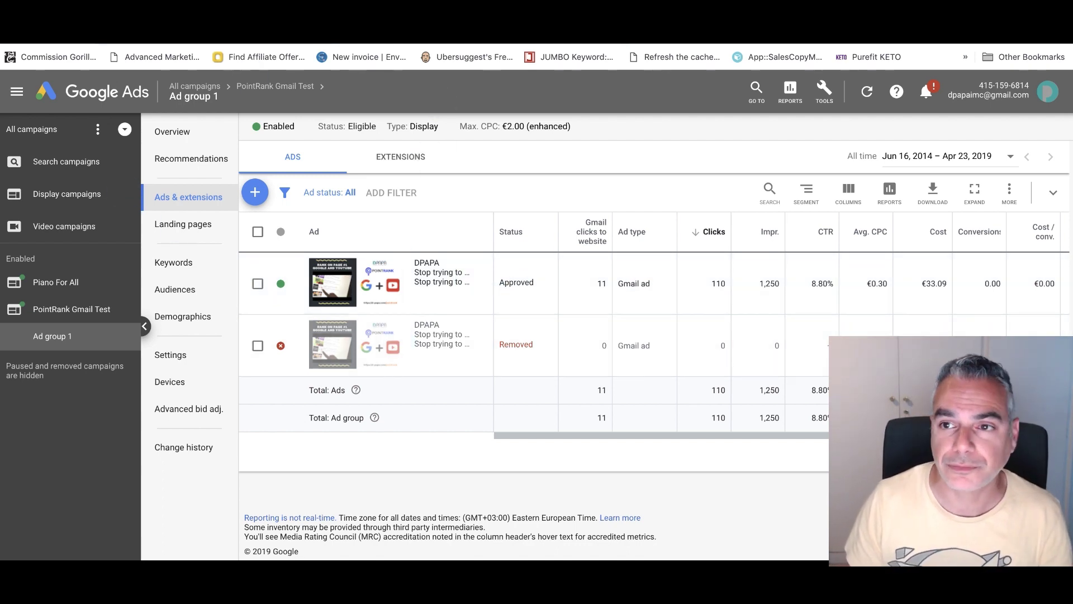
pyautogui.click(55, 137)
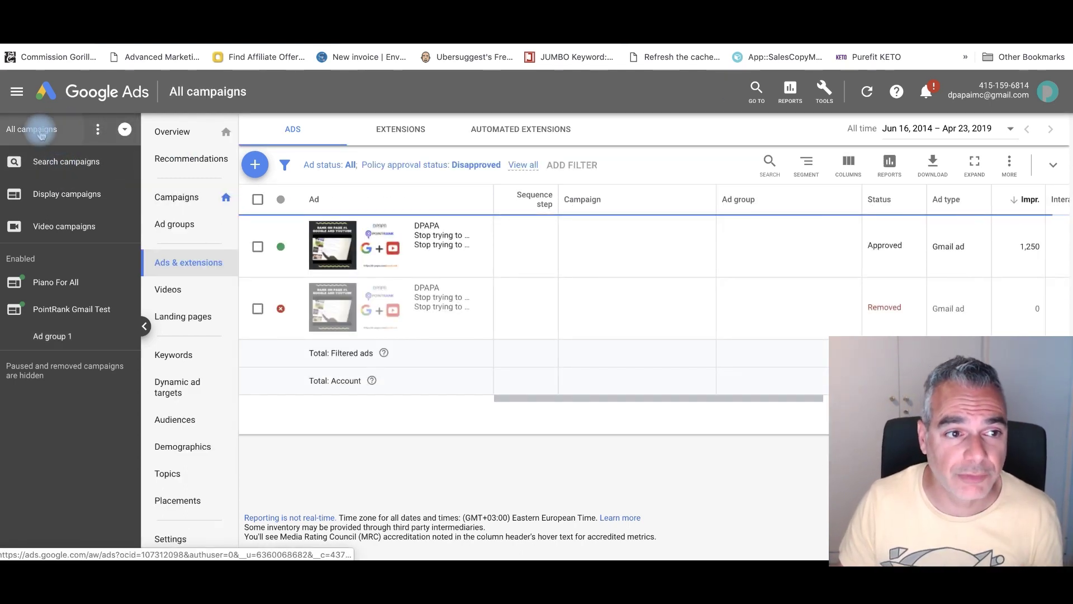
# Step: Open Piano For All's Ad group 1 ads and view the Misleading content disapproval card
pyautogui.click(46, 106)
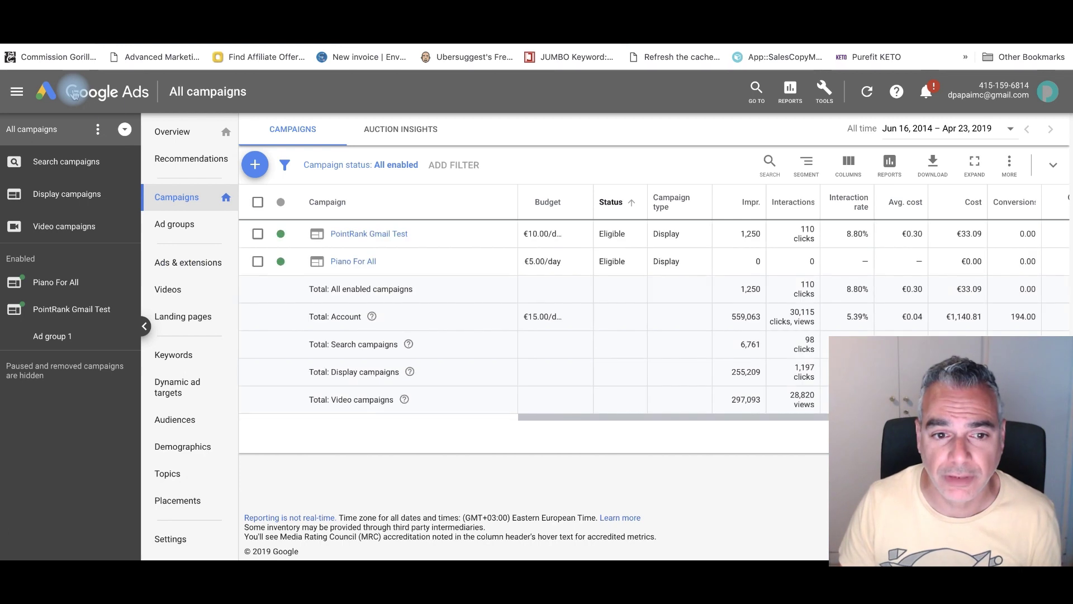
pyautogui.click(361, 267)
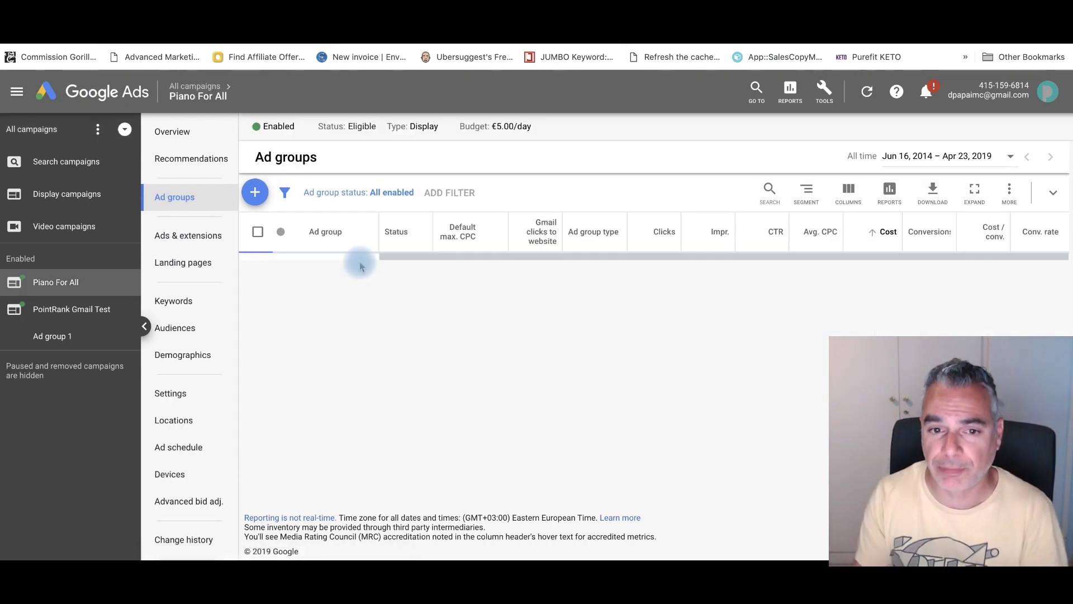
pyautogui.click(339, 270)
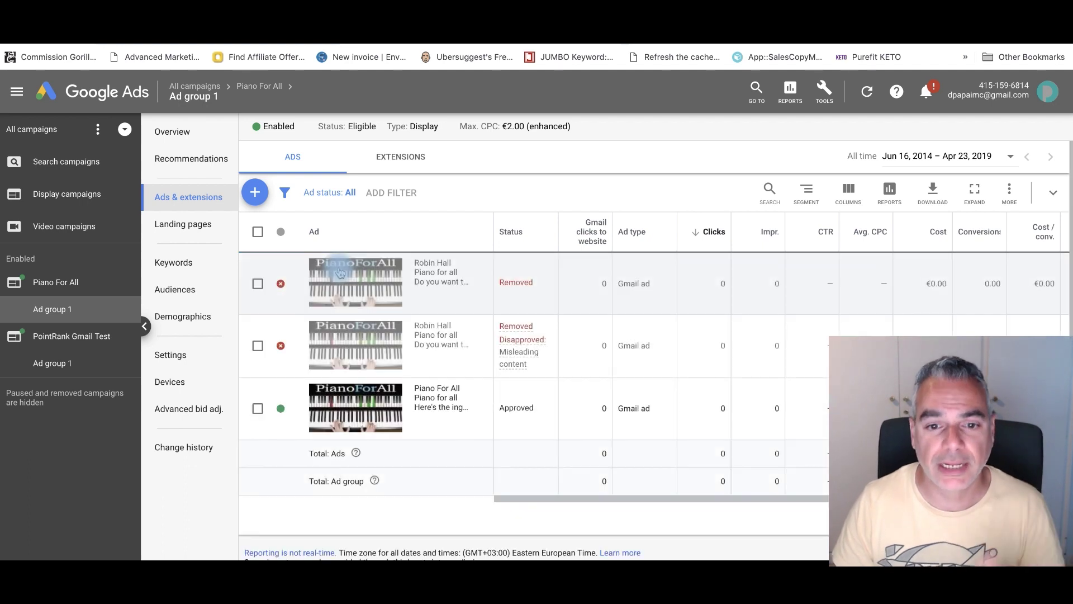
pyautogui.moveTo(528, 336)
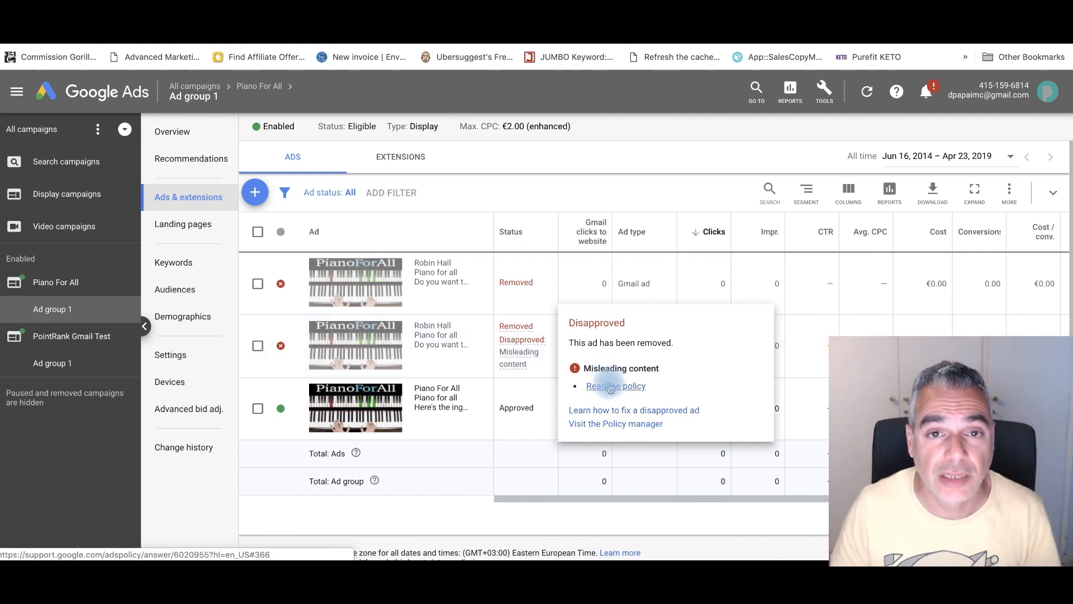
# Step: Open the Piano For All Gmail ad on the Edit Gmail ad page
pyautogui.click(490, 408)
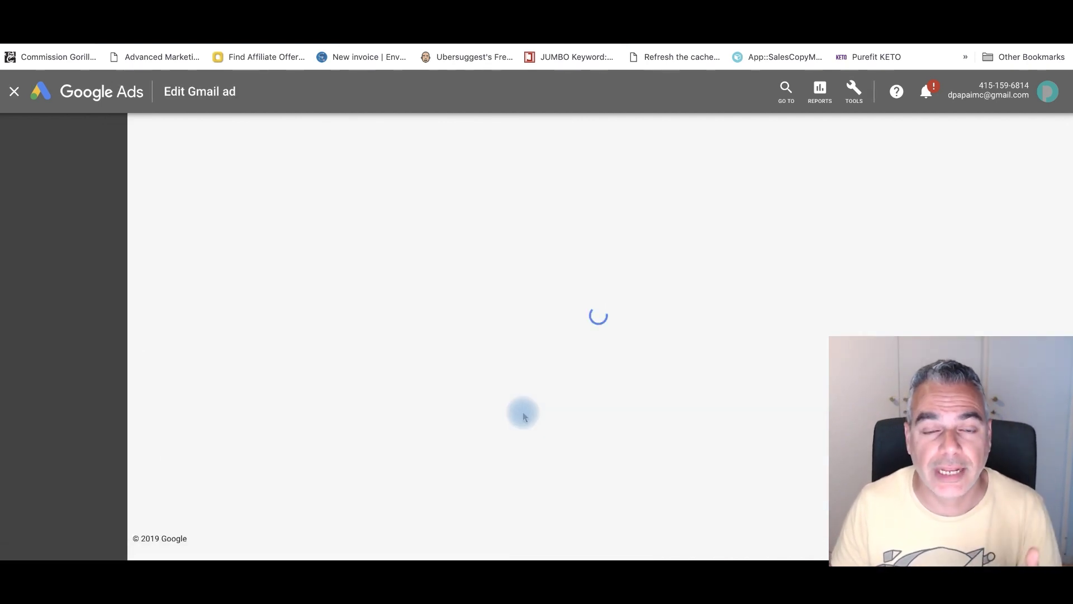